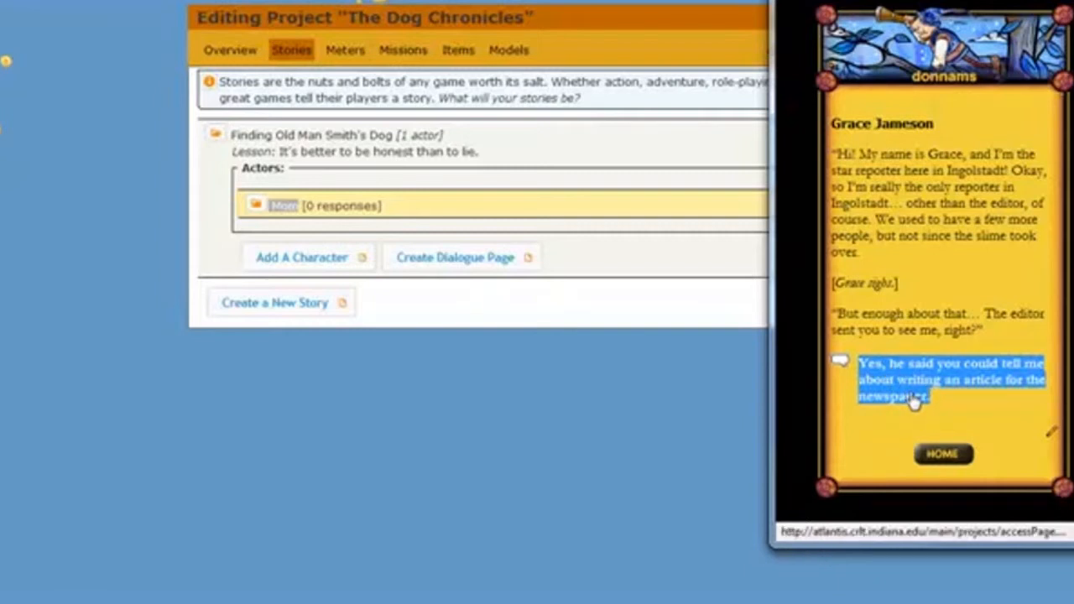
Step: Add a response to the Mom actor that sends the player to a new dialogue page, and update the actor
left_click_drag(932, 0, 1073, 7)
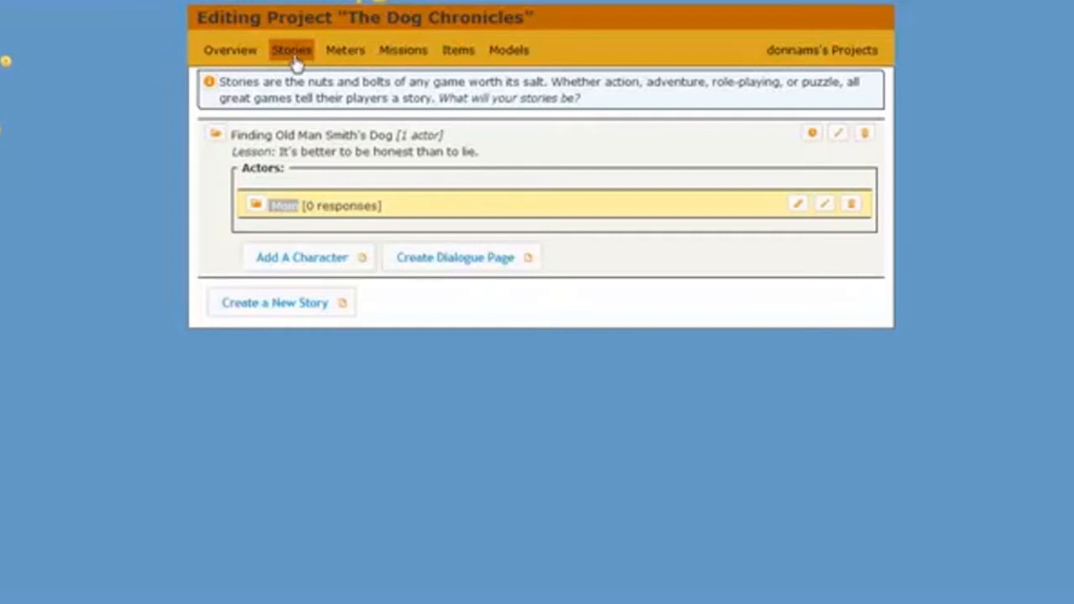
left_click_drag(232, 134, 391, 140)
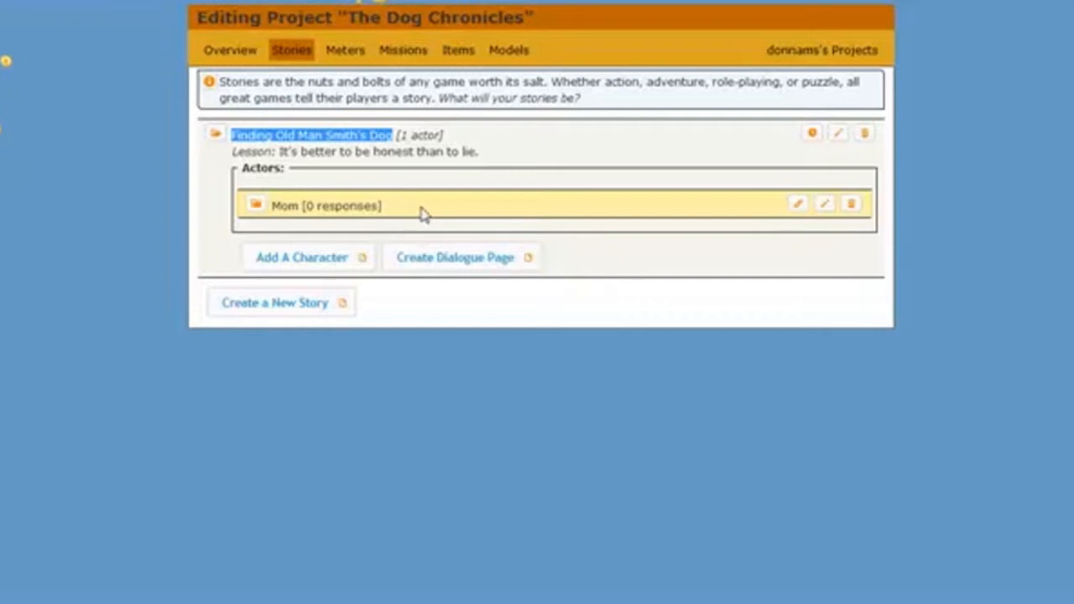
left_click(825, 206)
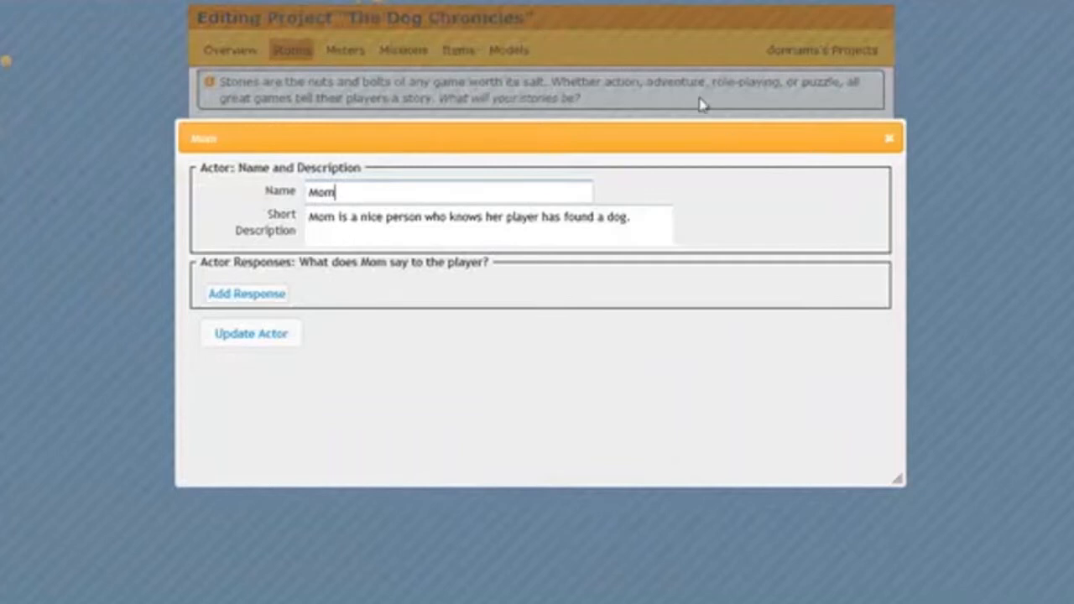
left_click_drag(674, 135, 681, 96)
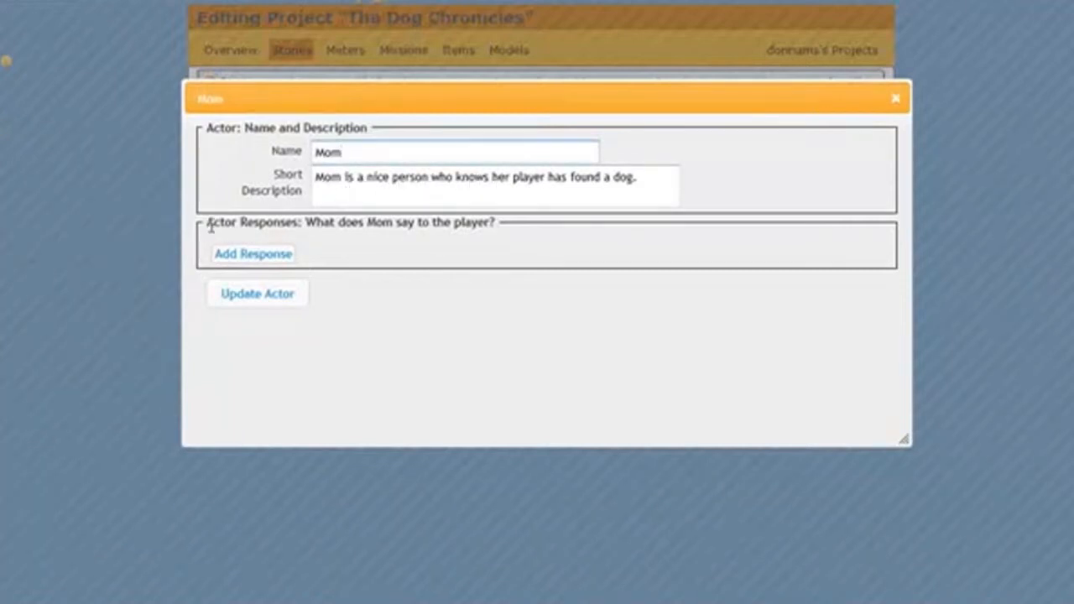
left_click_drag(305, 222, 497, 228)
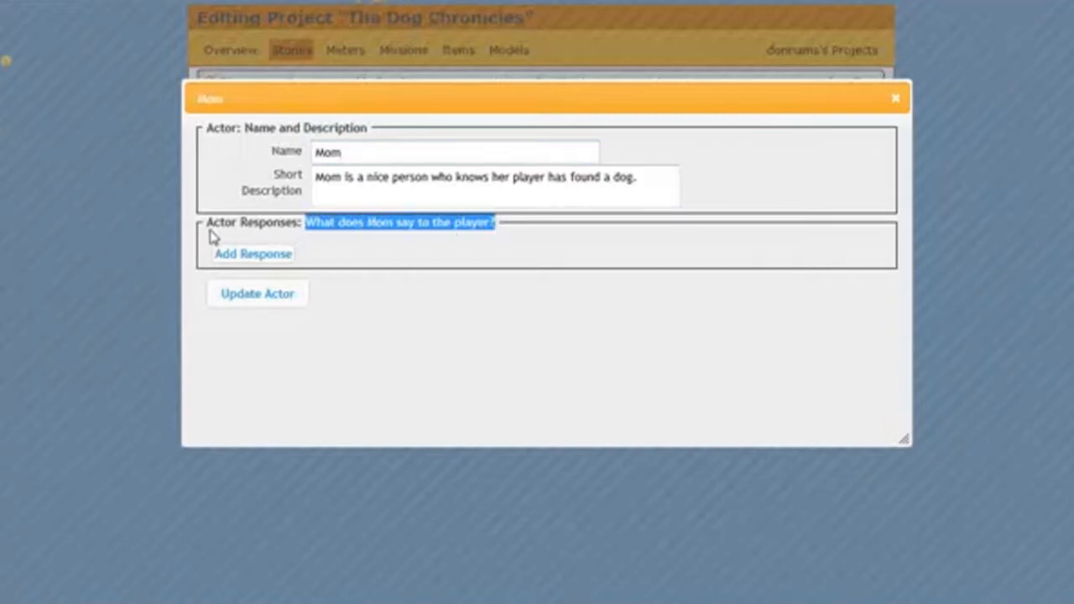
left_click(254, 255)
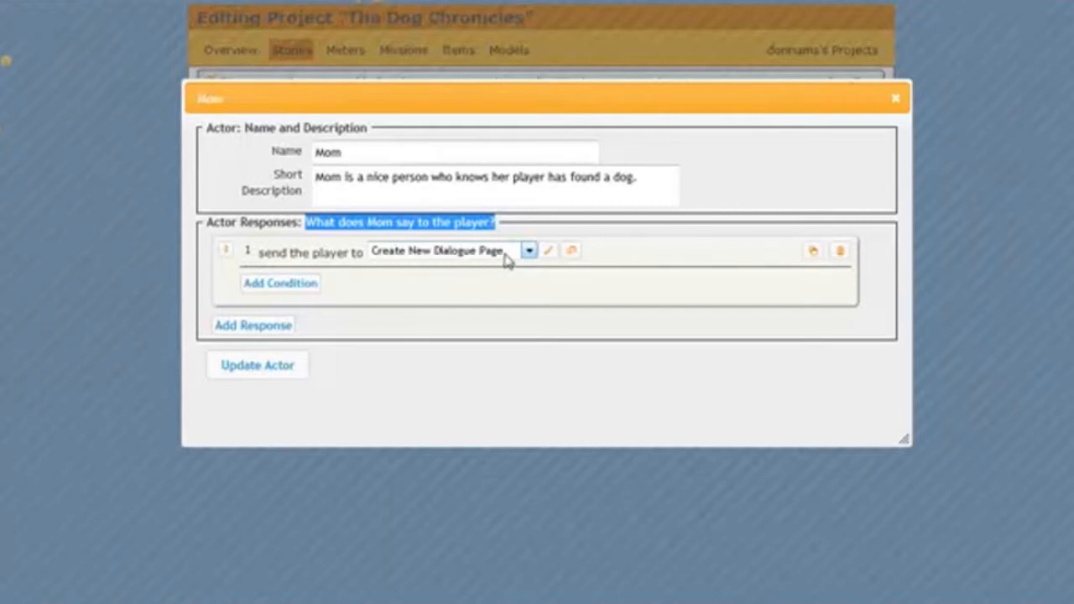
left_click(274, 371)
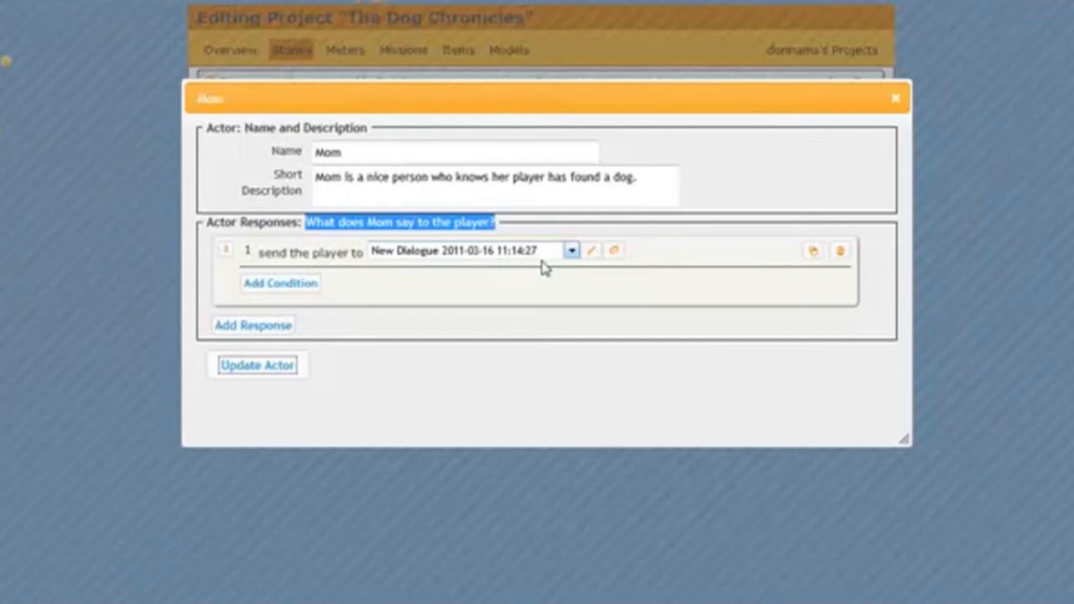
Step: Open the response's new dialogue page for editing and set its designer title to "Mom Set Up" and its header to "Mom"
left_click(592, 256)
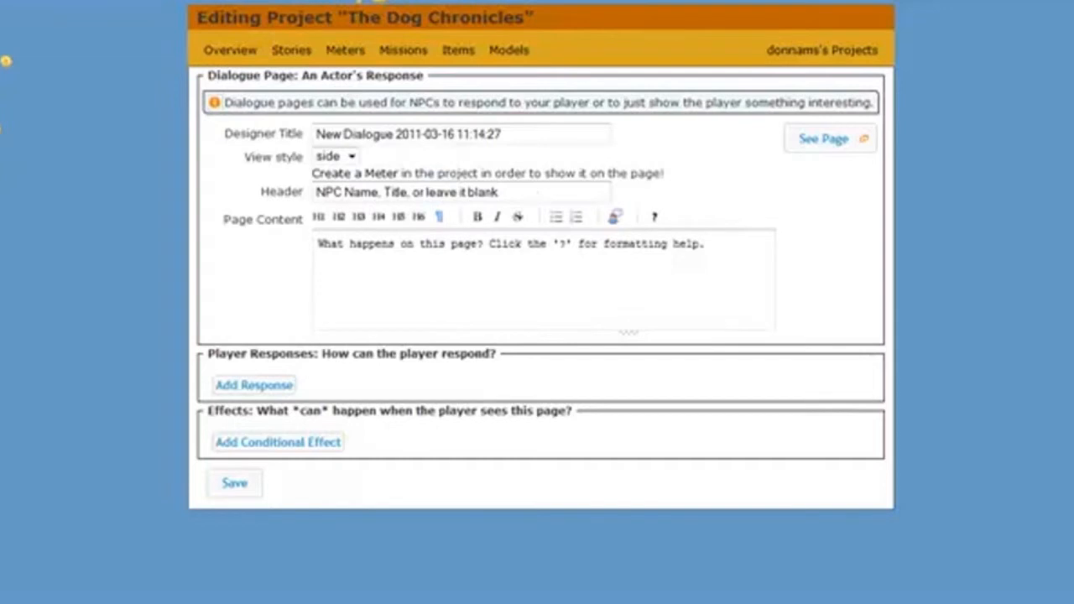
left_click(347, 134)
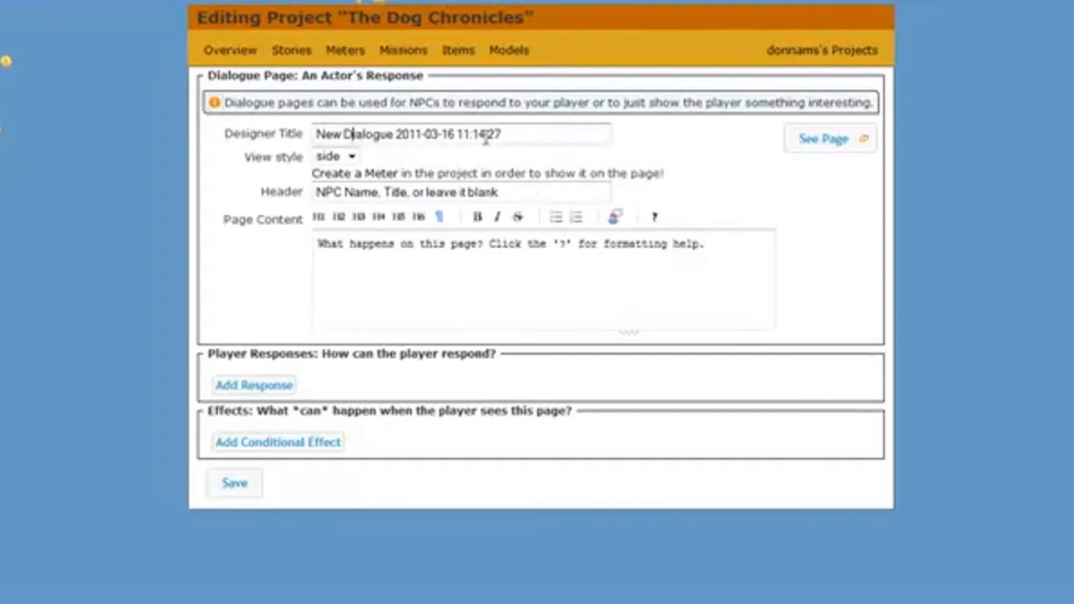
left_click_drag(500, 134, 280, 135)
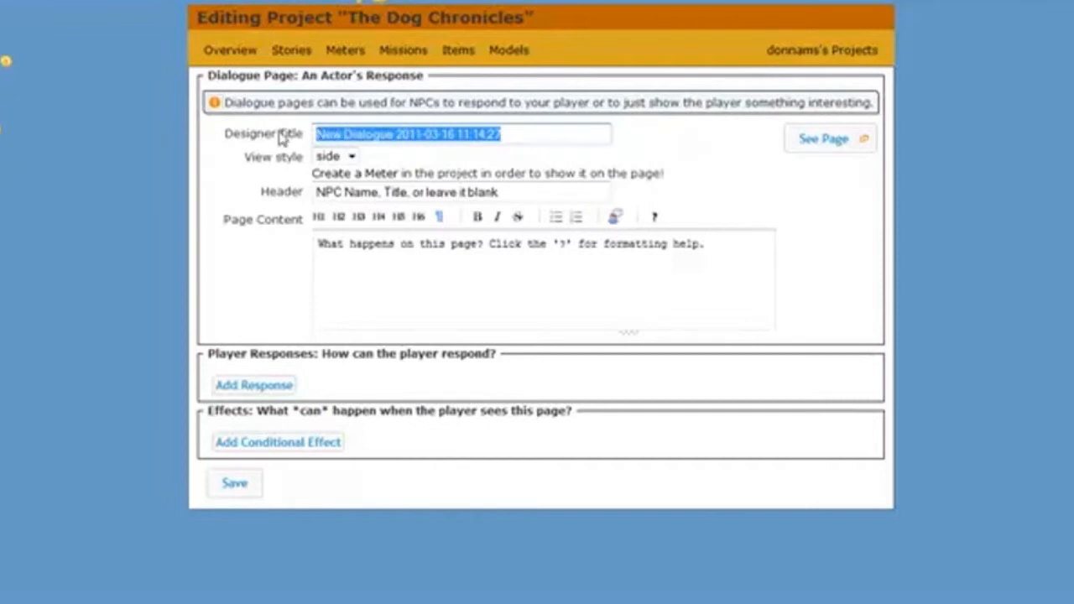
type("Mom Set Up")
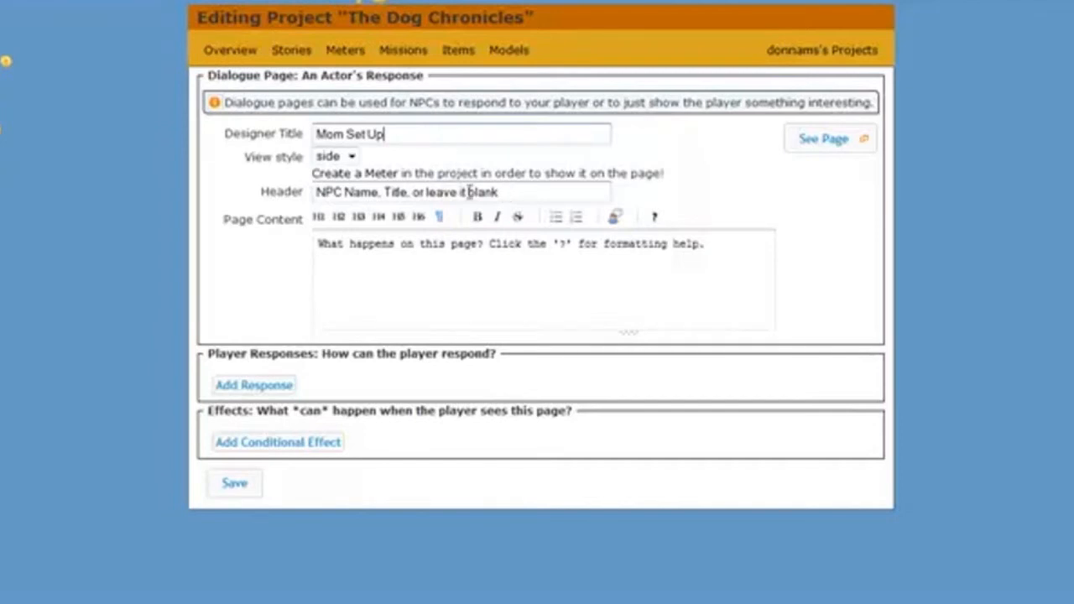
left_click(347, 191)
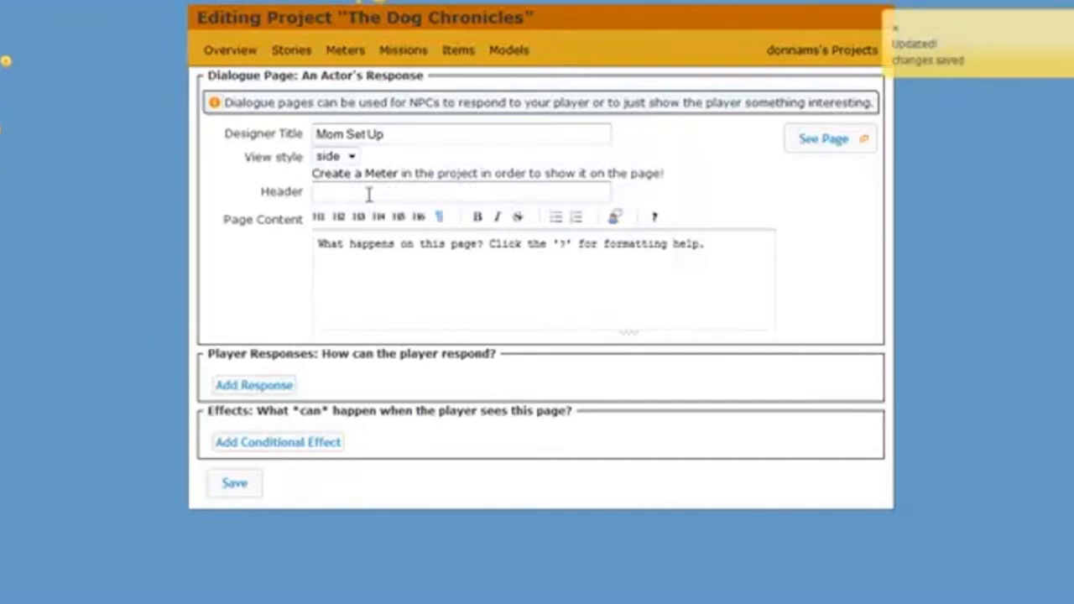
type("Mom")
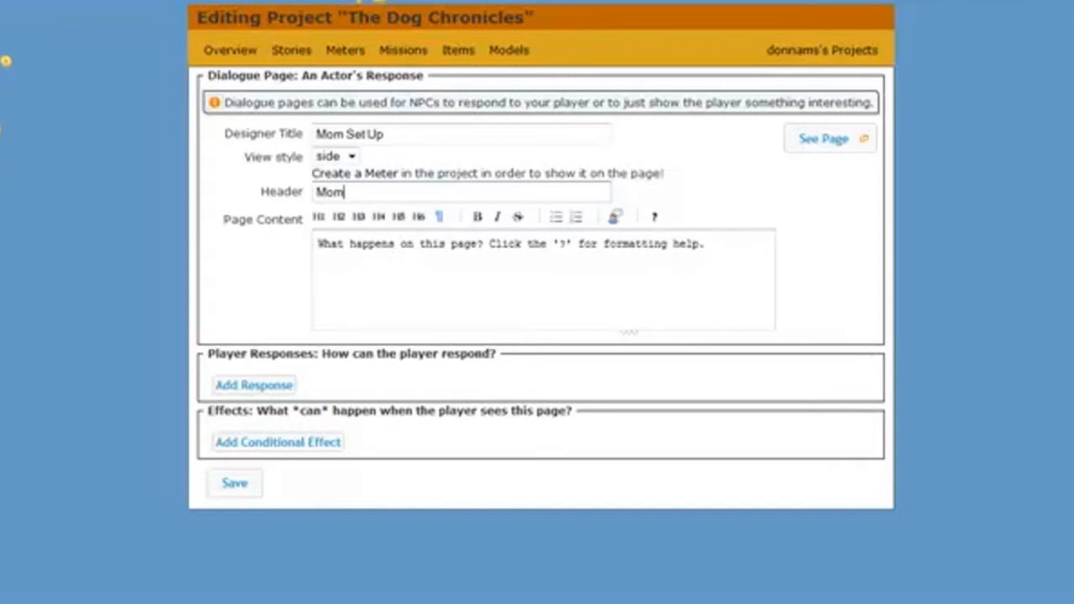
key("Tab")
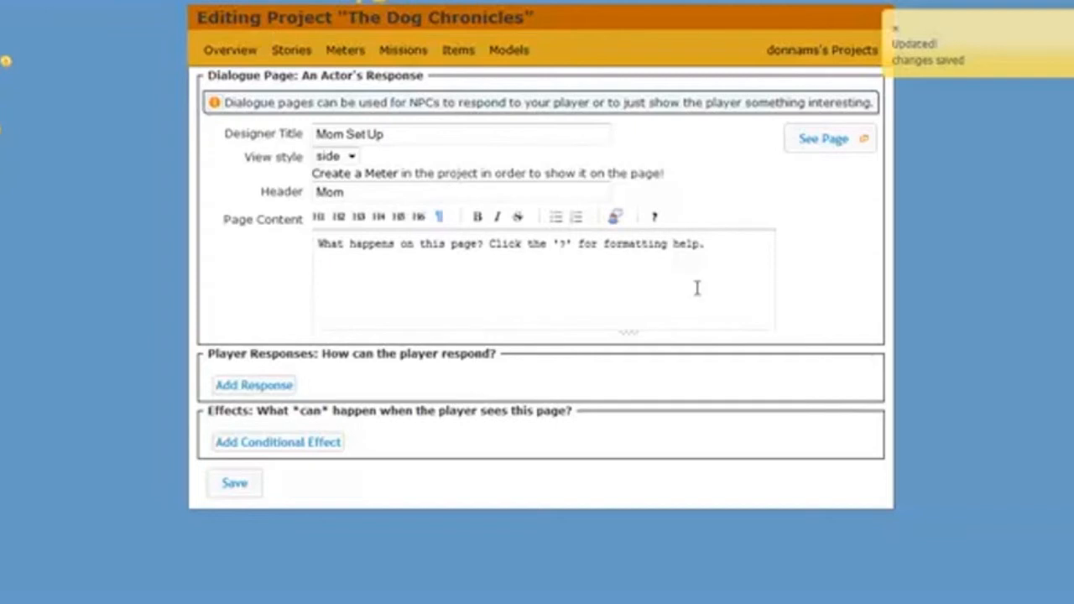
Step: Enter "I could have sworn we had some leftover steak in the fridge. Do you know what happened to it?" in quotation marks as page content
left_click(330, 246)
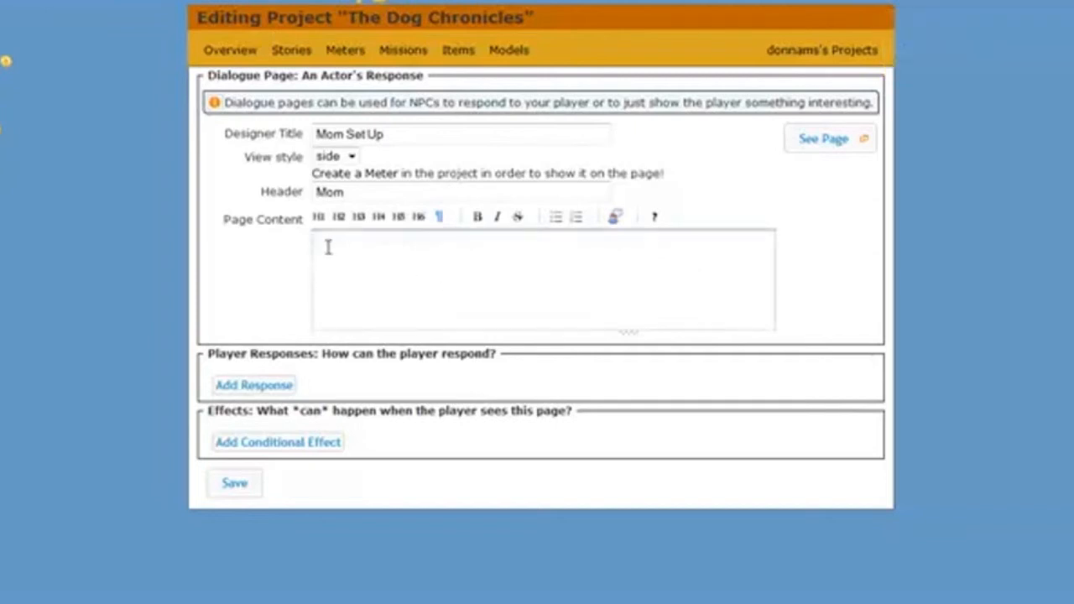
right_click(329, 246)
left_click(383, 327)
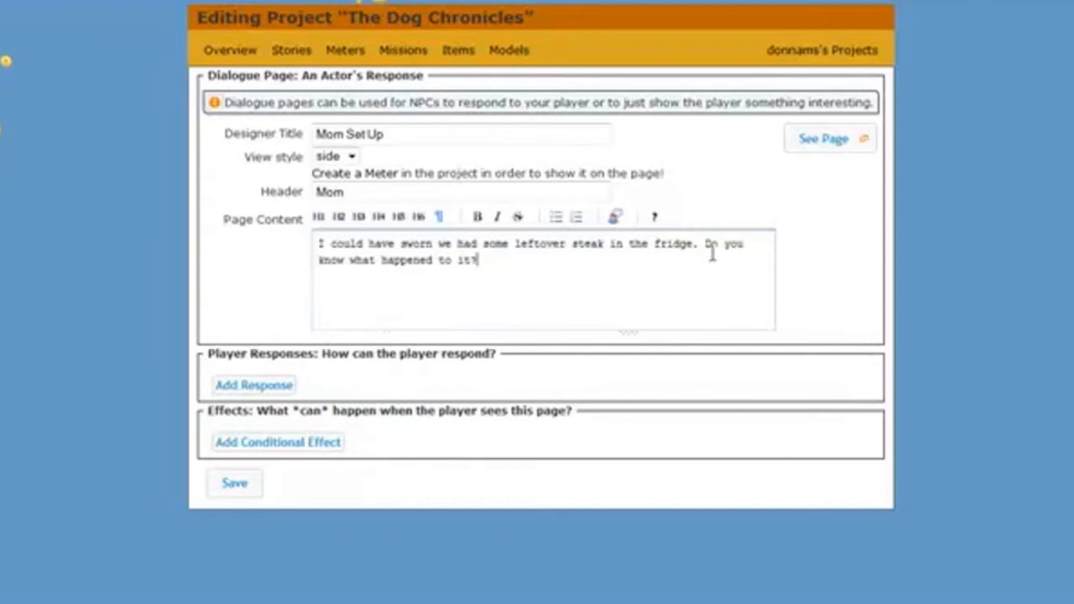
left_click(319, 245)
type("\"")
left_click(495, 261)
type("\"")
type("\"")
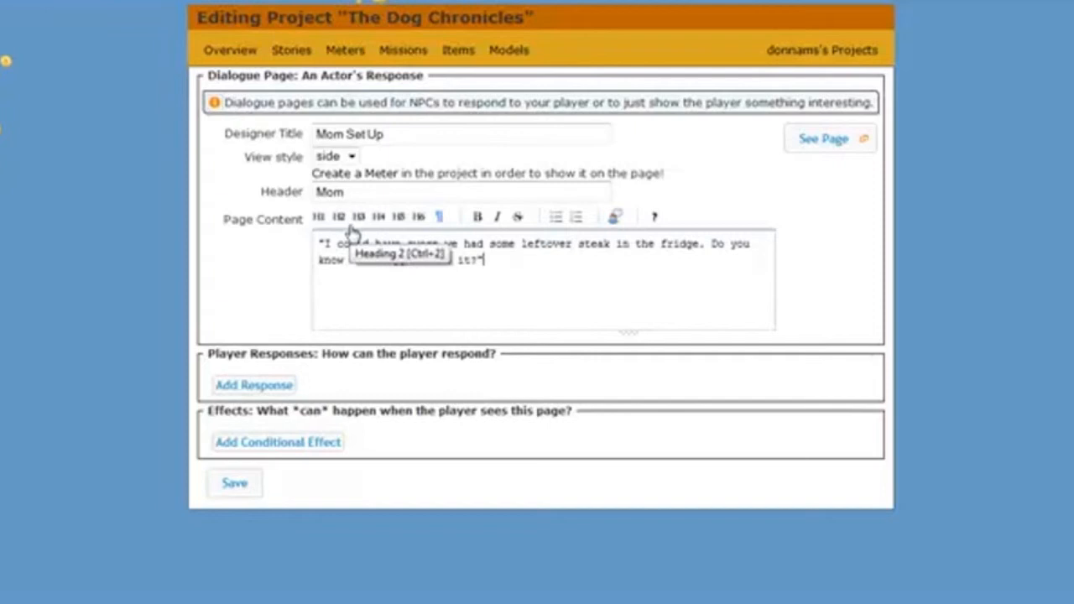
Step: Add a player response reading "No, I didn't see it. Sorry. Gotta run. I am gonna go play in the playhouse."
left_click_drag(211, 358, 497, 357)
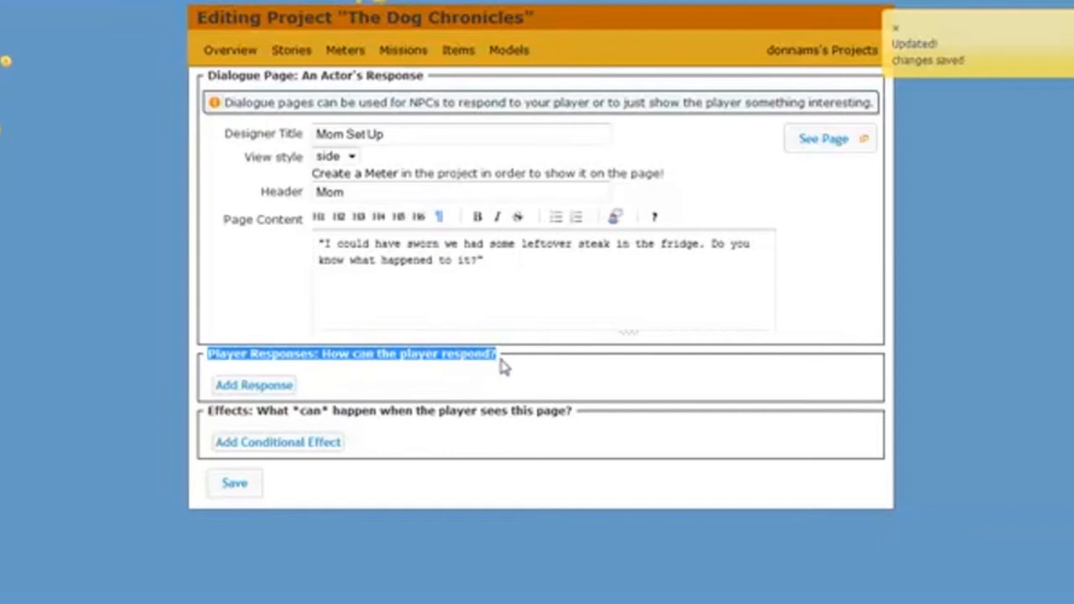
left_click(244, 388)
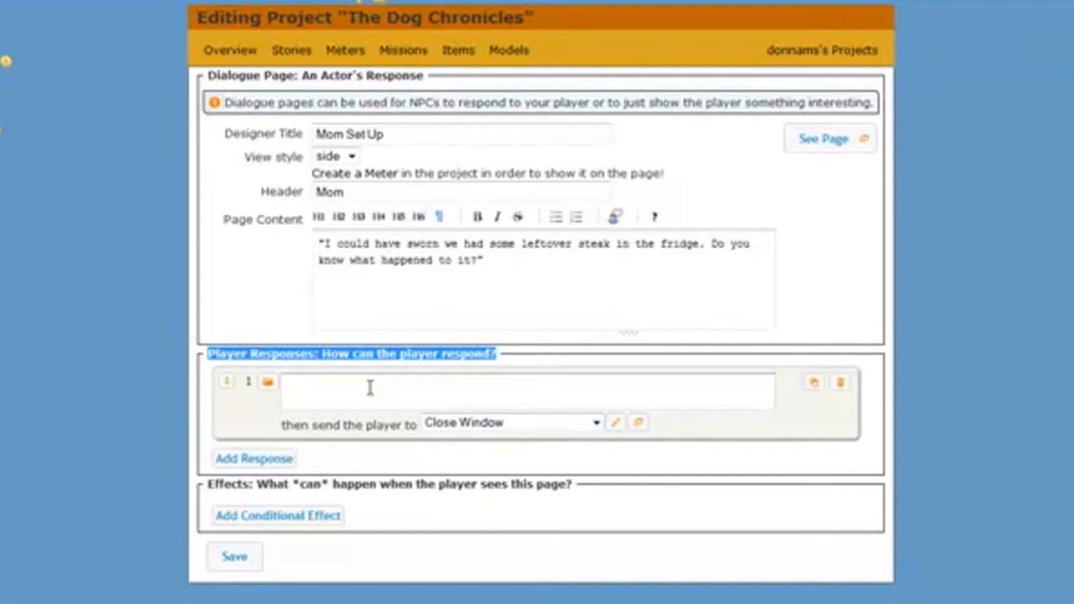
left_click(504, 392)
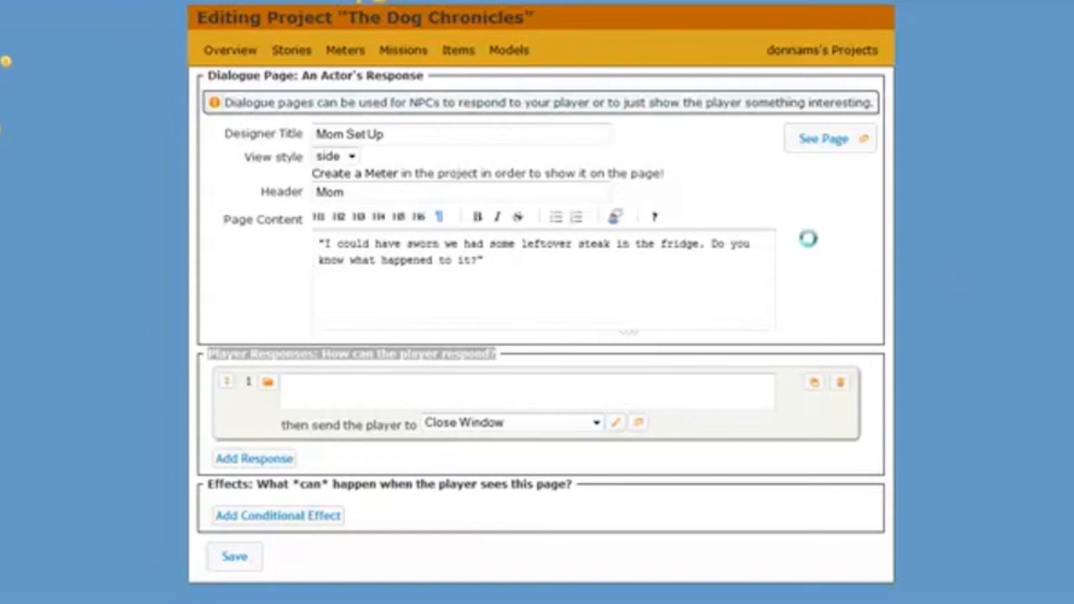
left_click(299, 388)
right_click(294, 388)
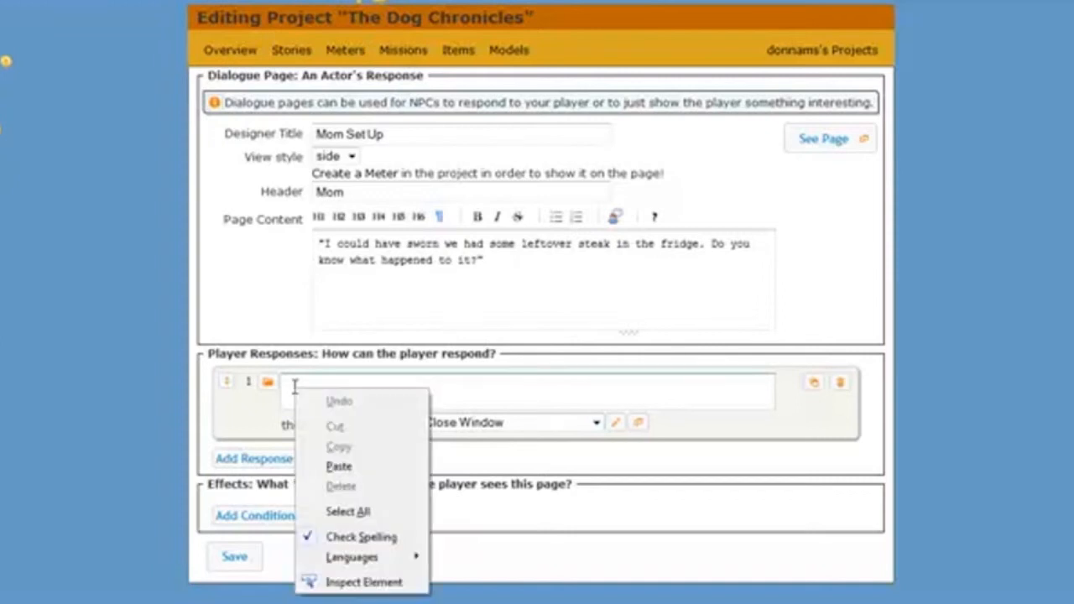
left_click(339, 468)
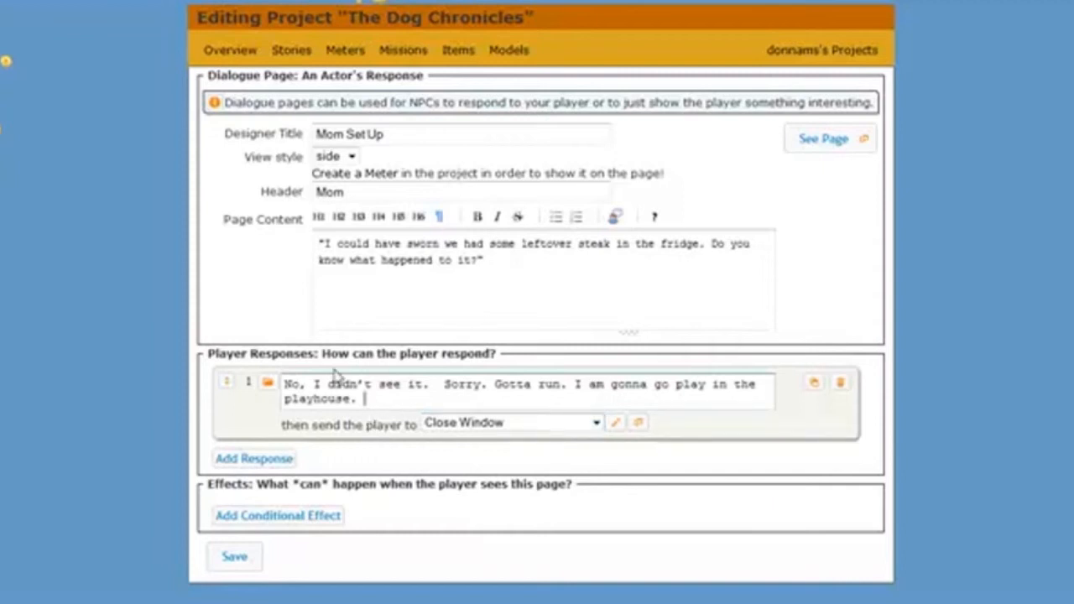
Step: Set the destination of the player's response to Close Window / Go Home
left_click(318, 137)
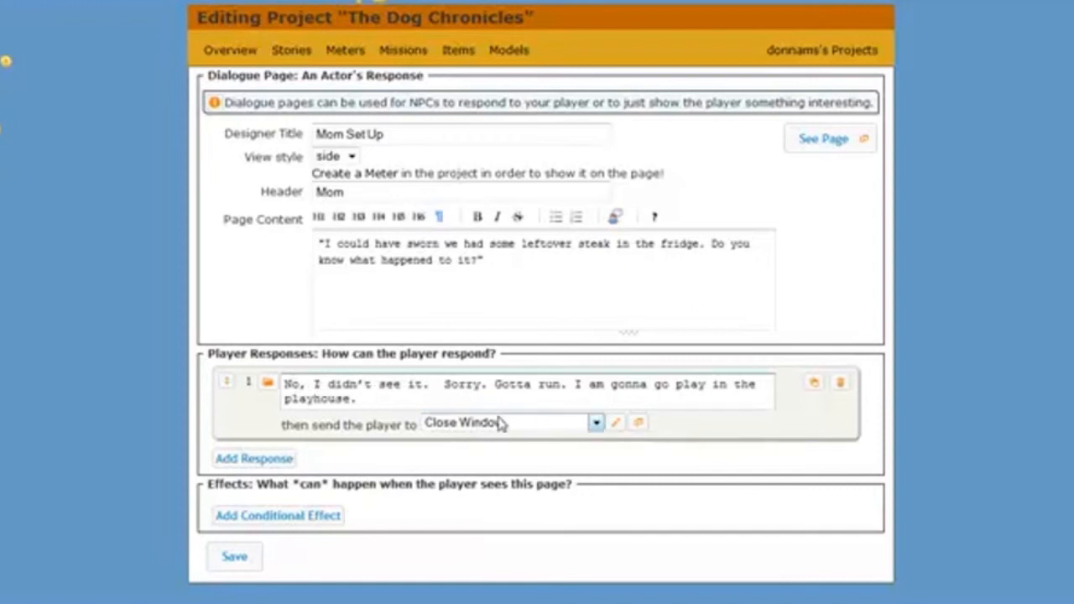
left_click(596, 425)
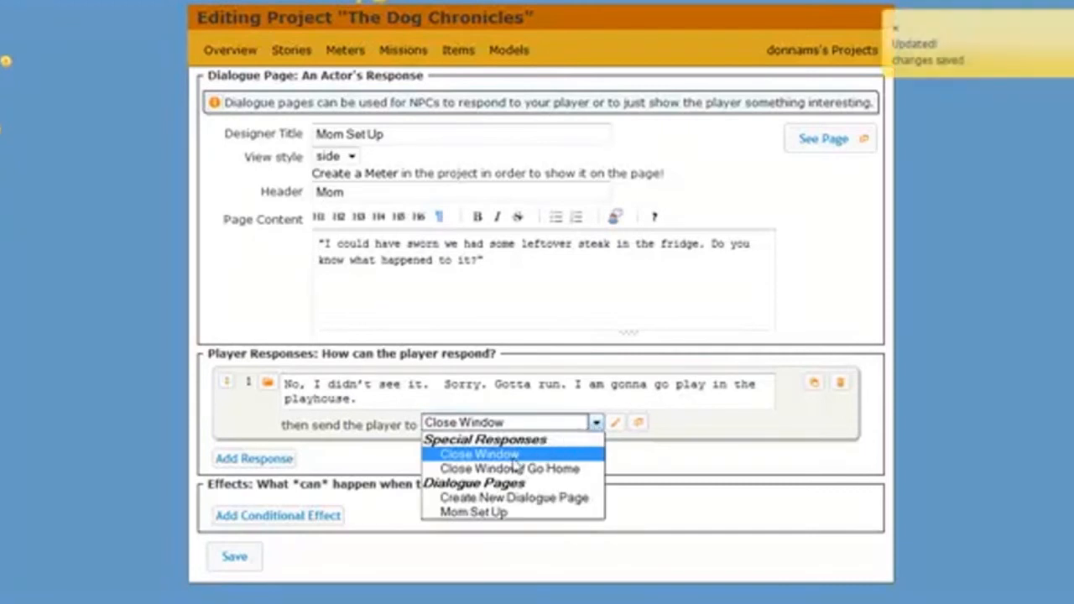
left_click(552, 470)
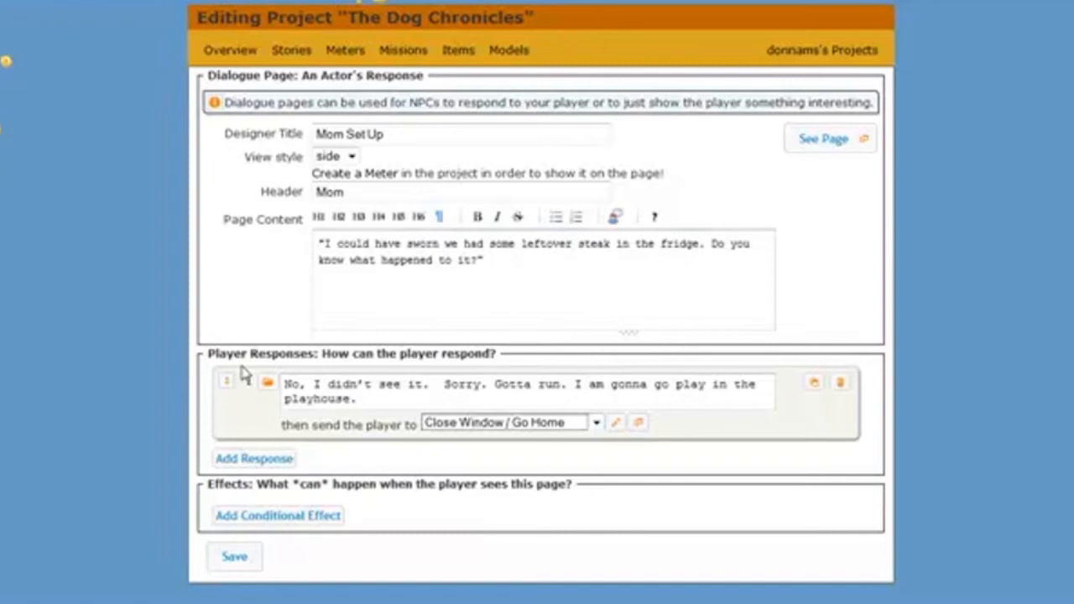
Step: Save the dialogue page and preview it as the player sees it
left_click(233, 561)
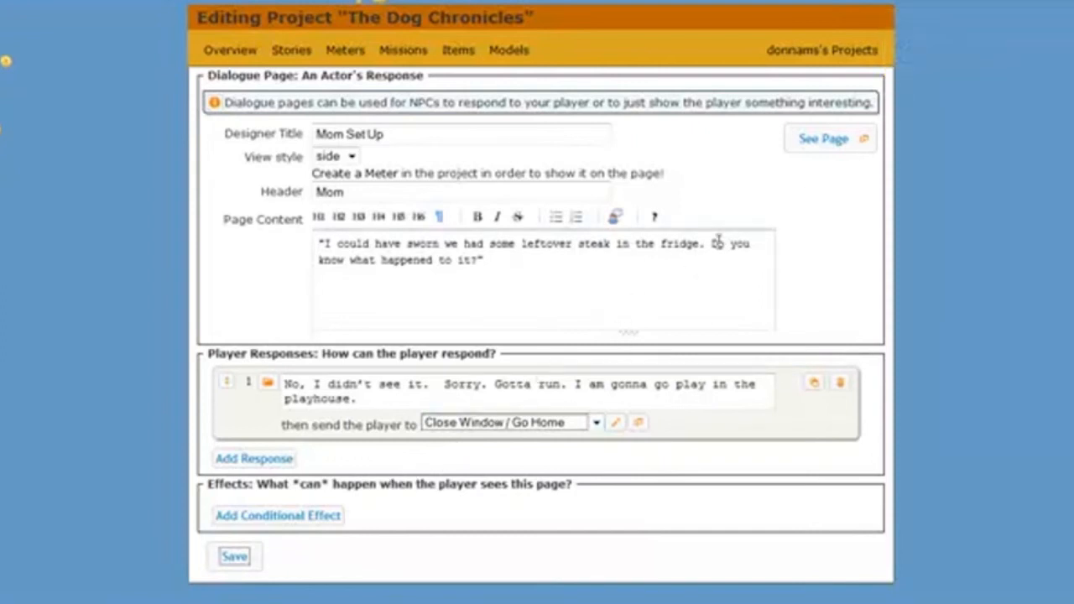
left_click(826, 148)
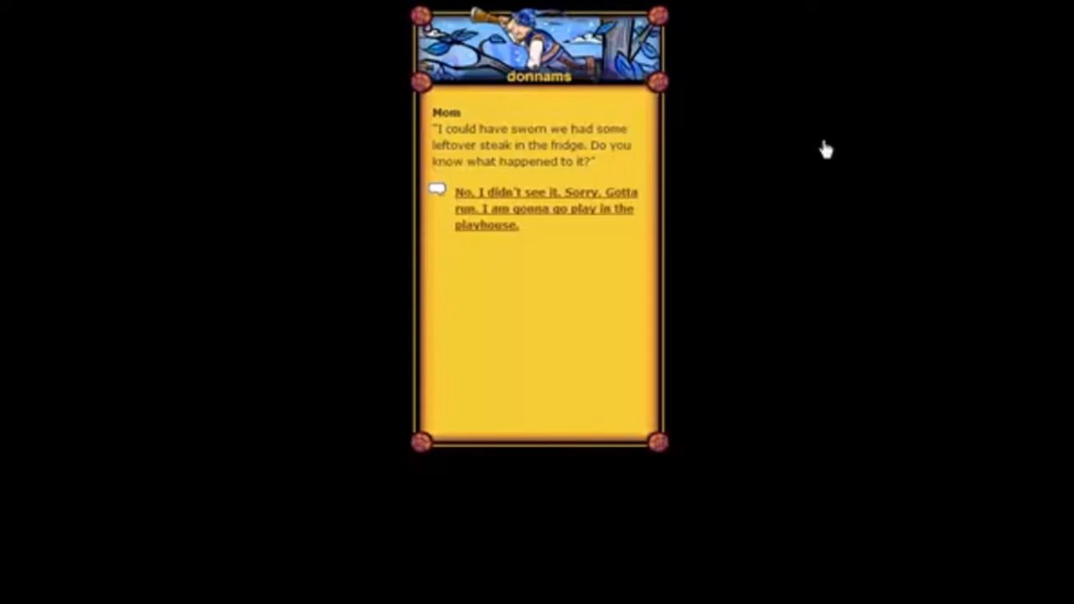